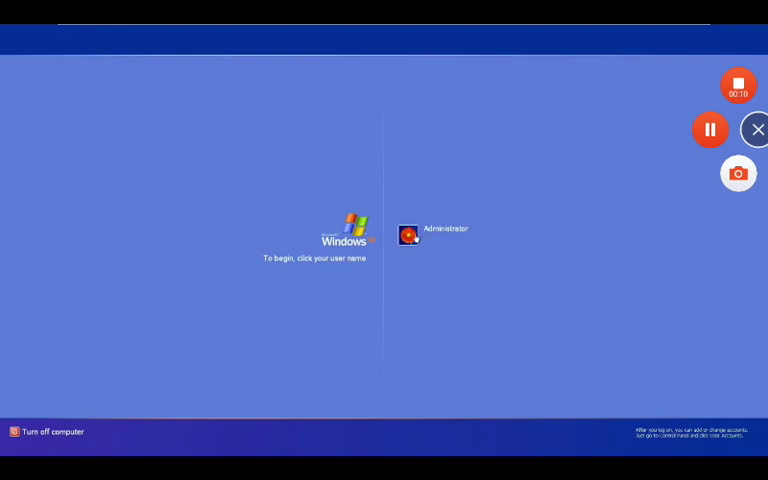
# Log in to the Windows XP Administrator account with its password
pyautogui.click(414, 238)
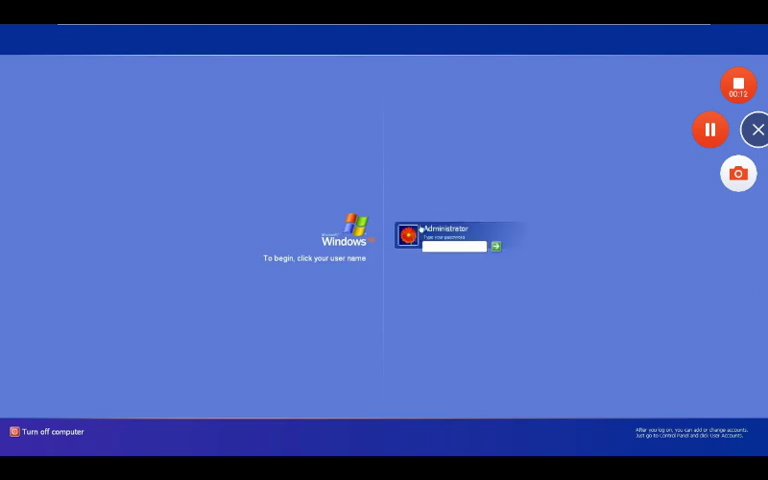
pyautogui.write('••••••••••••')
pyautogui.press('Return')
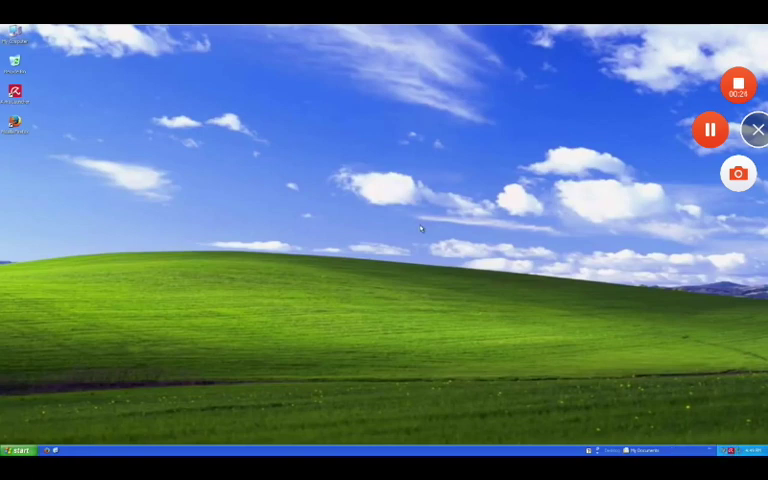
# Glance at the Start menu, then launch Mozilla Firefox from its desktop icon
pyautogui.press('super')
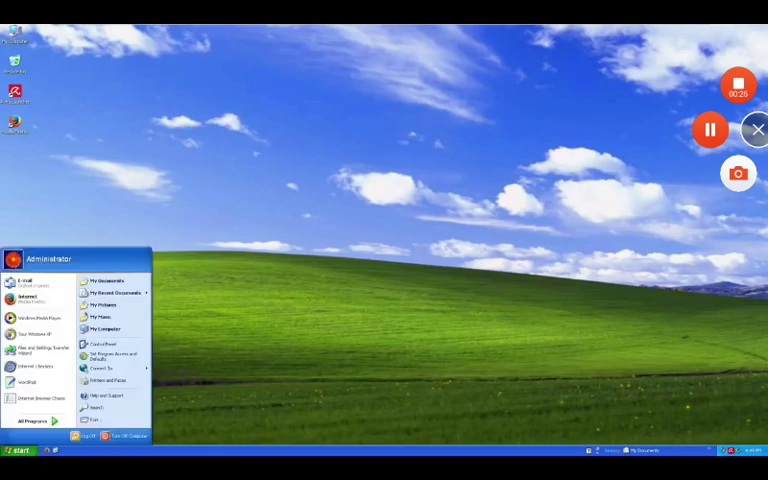
pyautogui.press('Escape')
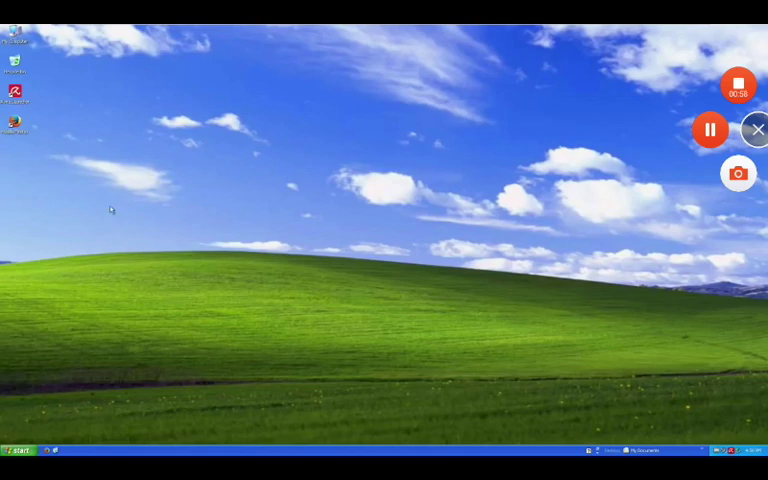
pyautogui.doubleClick(15, 124)
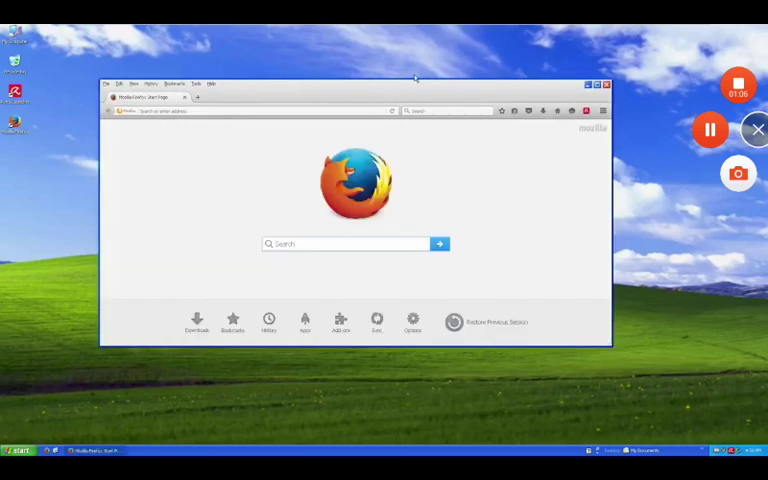
# Maximize Firefox, view its version under Help > About Firefox, and close the dialog
pyautogui.doubleClick(395, 89)
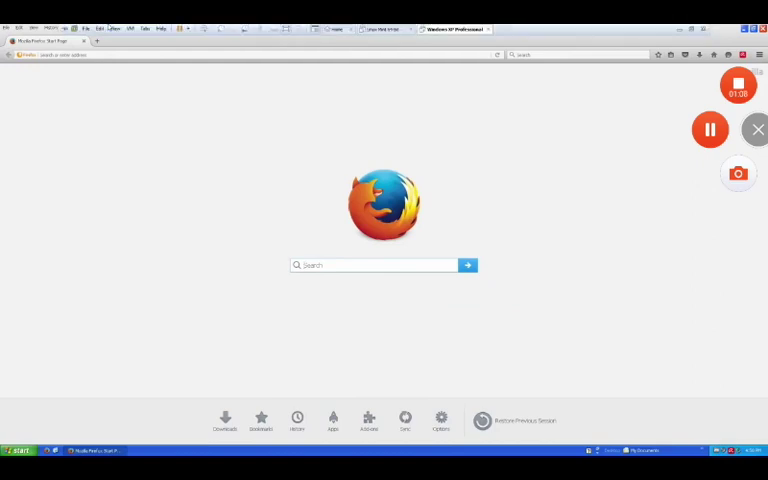
pyautogui.press('alt')
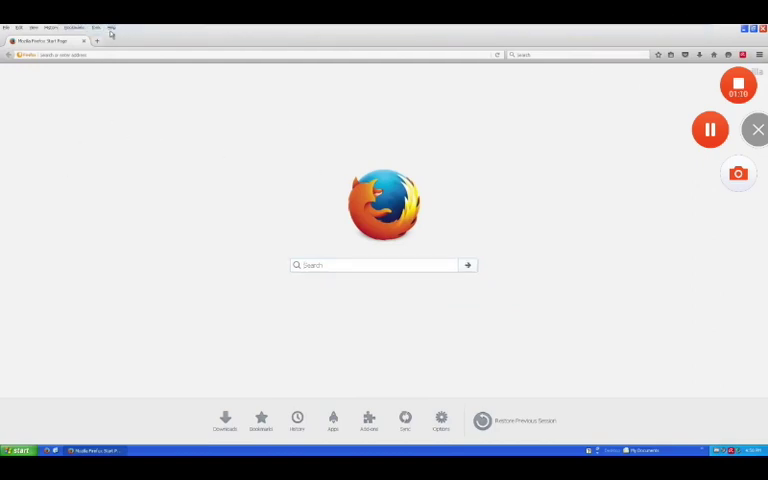
pyautogui.click(111, 27)
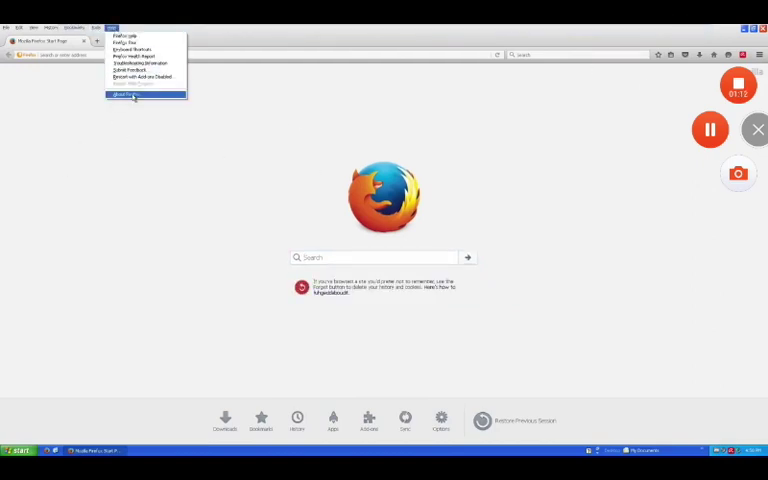
pyautogui.click(135, 95)
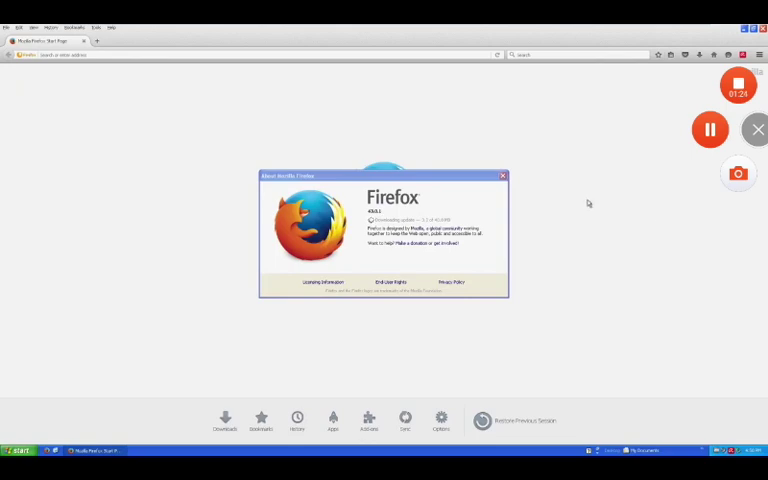
pyautogui.click(505, 178)
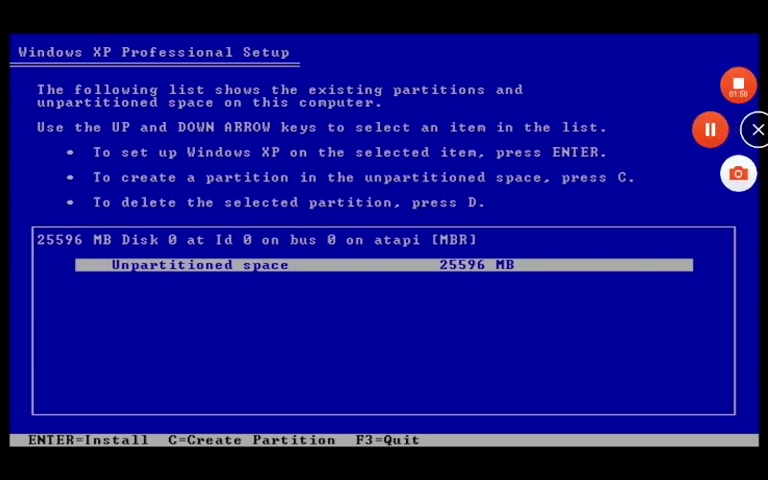
# Create the 25596 MB partition and quick-format it as NTFS
pyautogui.press('Return')
pyautogui.press('Up')
pyautogui.press('Up')
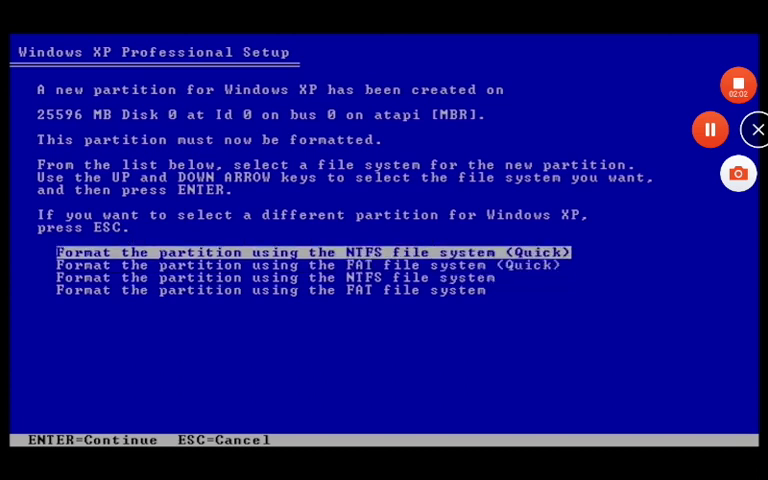
pyautogui.press('Return')
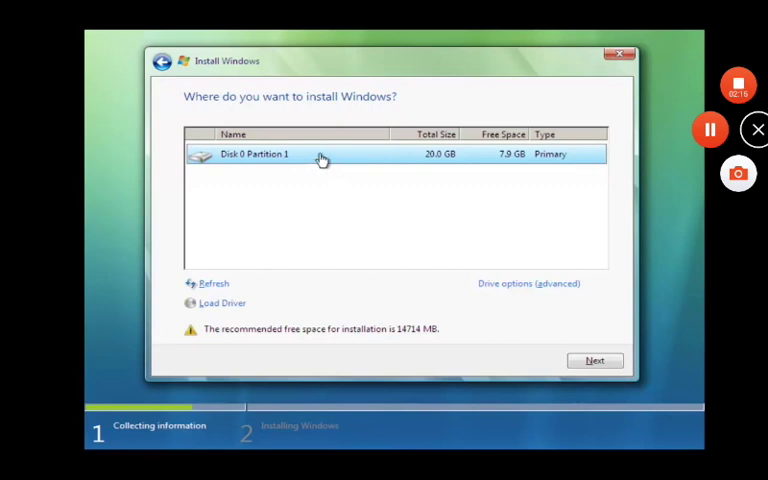
# Format Disk 0 Partition 1 from the advanced drive options
pyautogui.click(514, 289)
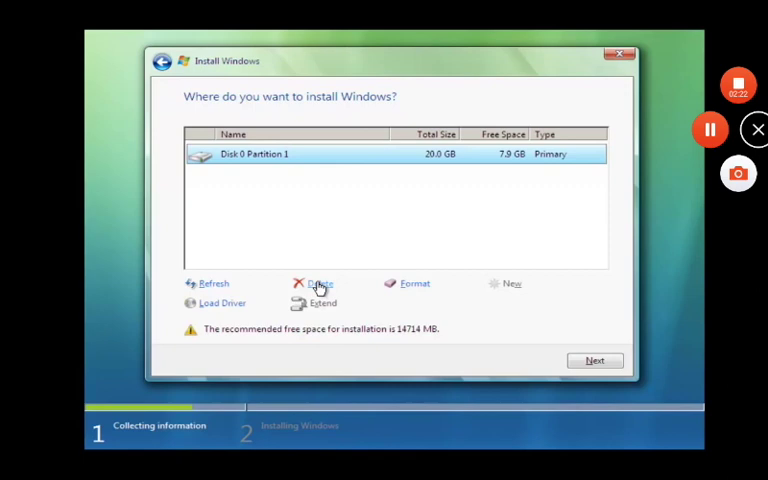
pyautogui.click(416, 288)
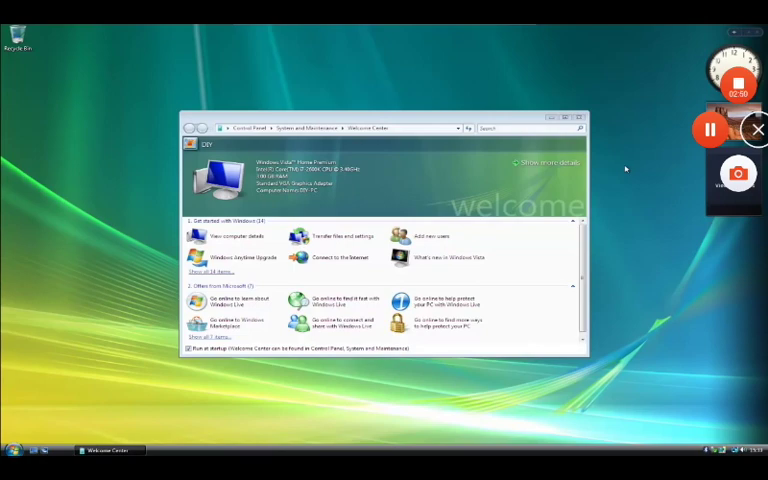
# Close the Welcome Center window with Alt+F4
pyautogui.hotkey('alt', 'F4')
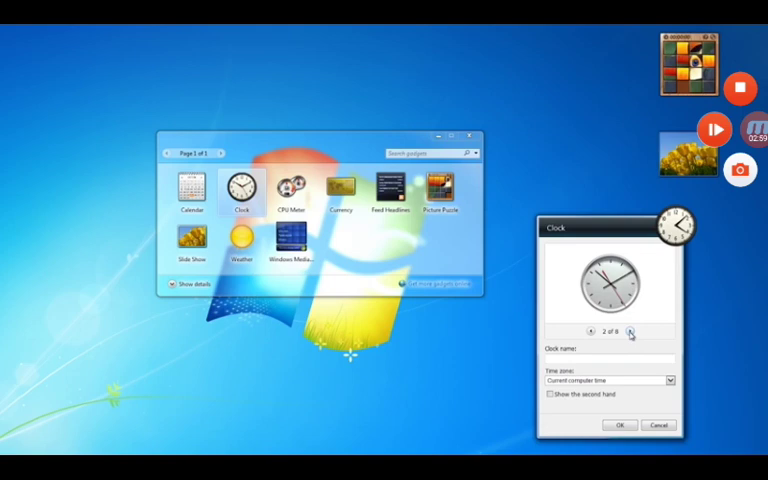
# Switch the Clock gadget to the next face style and apply it
pyautogui.click(631, 334)
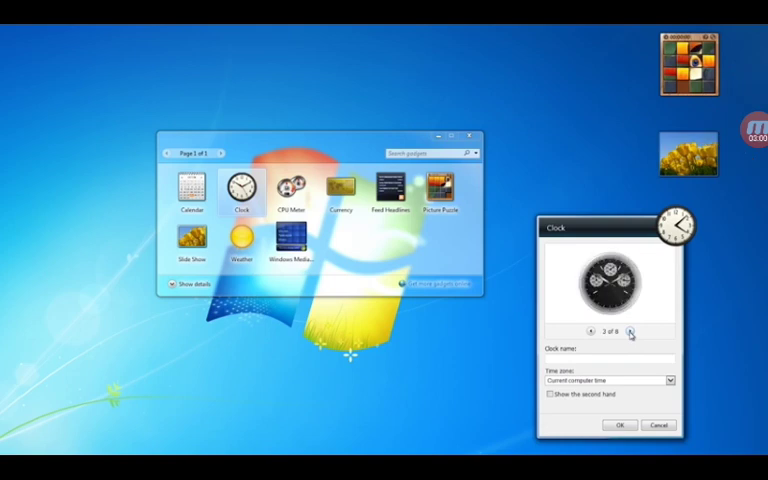
pyautogui.click(620, 425)
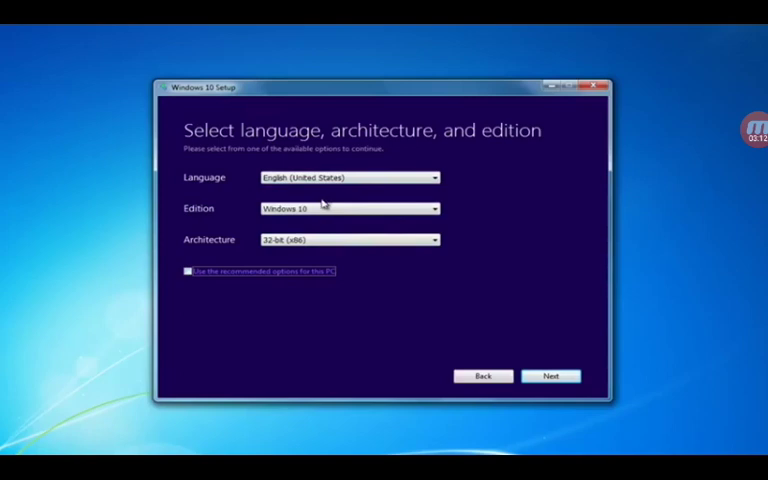
pyautogui.click(309, 241)
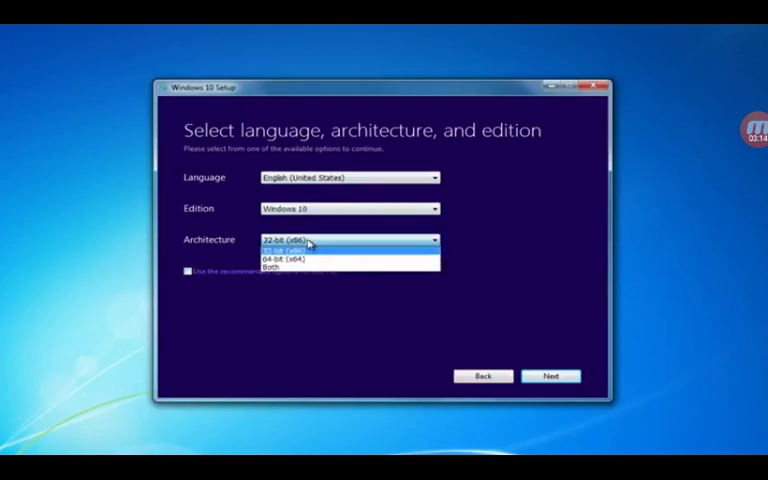
pyautogui.click(309, 243)
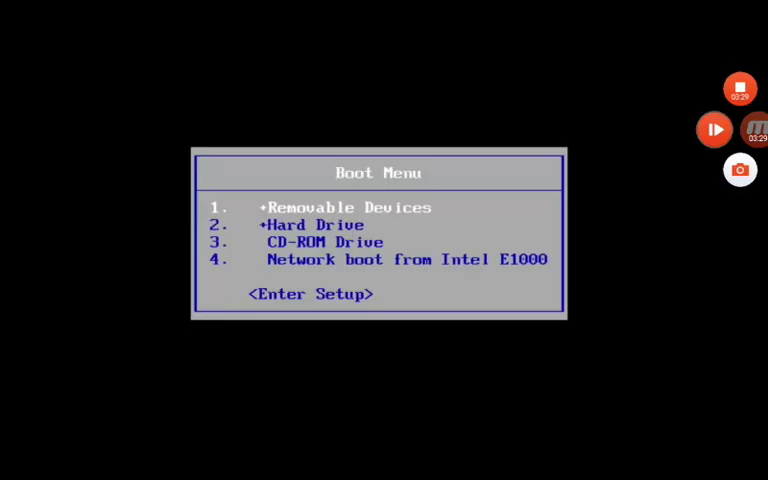
# Choose <Enter Setup> from the boot menu to enter the BIOS utility
pyautogui.press('Down')
pyautogui.press('Down')
pyautogui.press('Down')
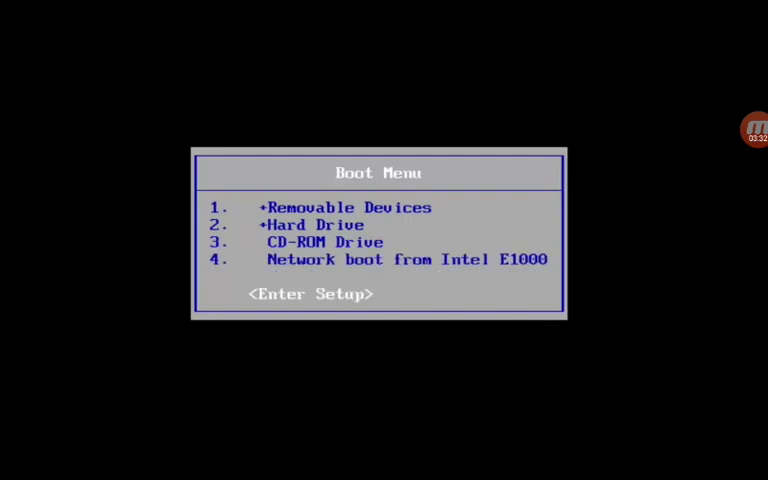
pyautogui.press('Return')
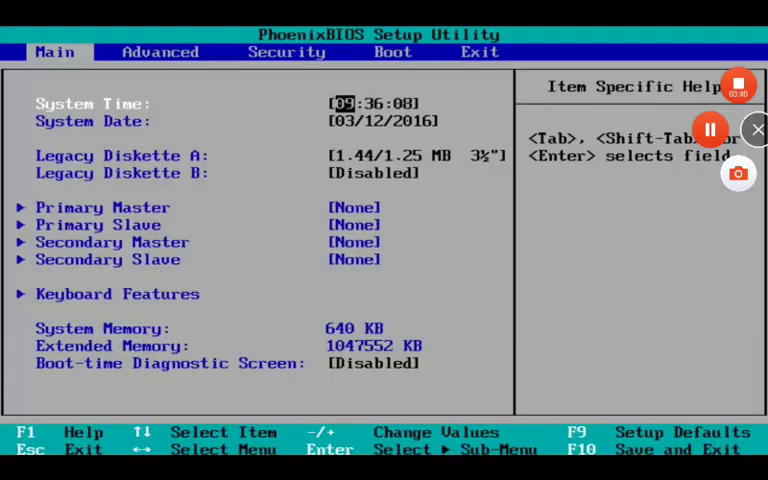
# Move to the BIOS Boot tab and highlight the Hard Drive entry
pyautogui.press('Right')
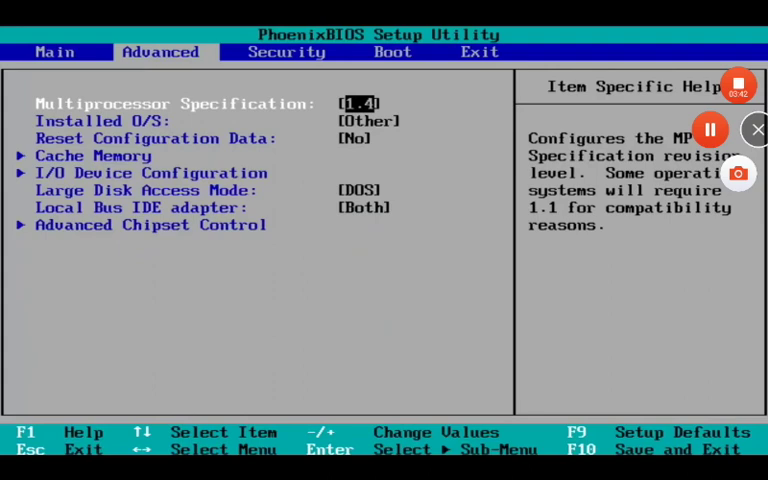
pyautogui.press('Right')
pyautogui.press('Right')
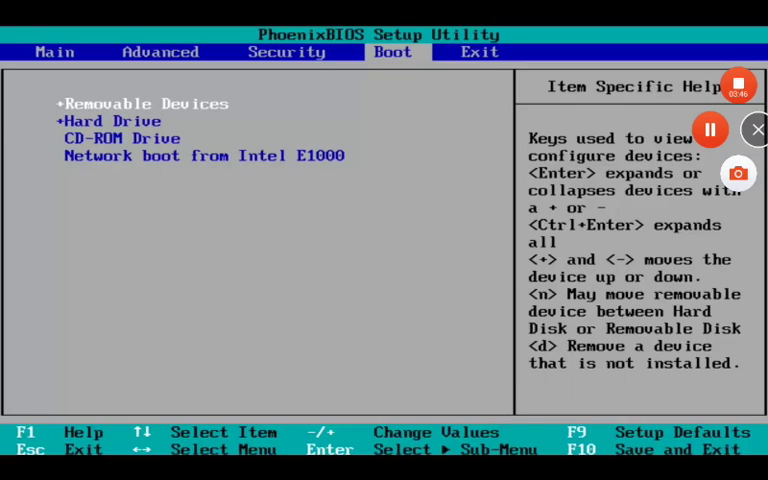
pyautogui.press('Down')
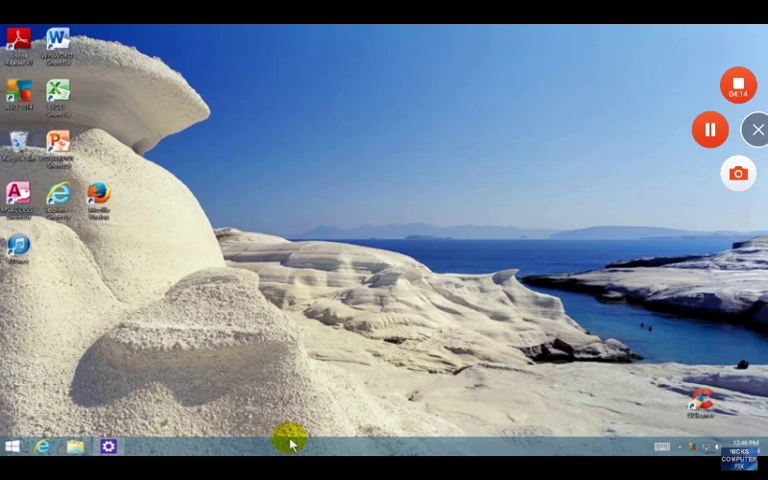
# Choose Personalize from the desktop's right-click menu
pyautogui.rightClick(272, 294)
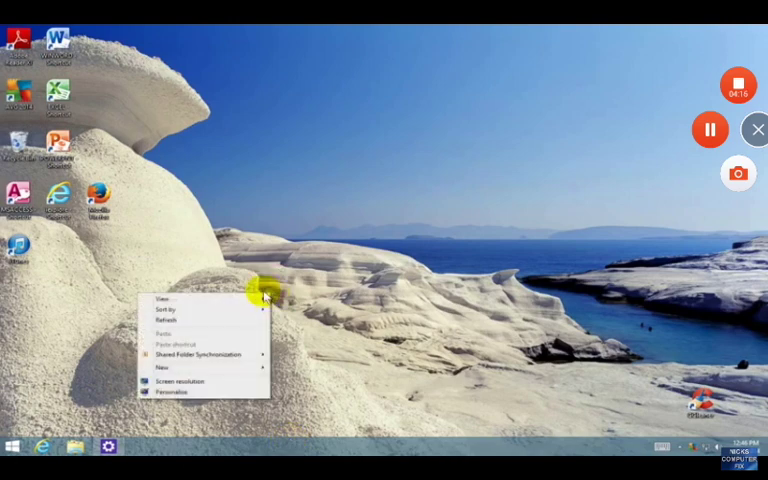
pyautogui.click(170, 392)
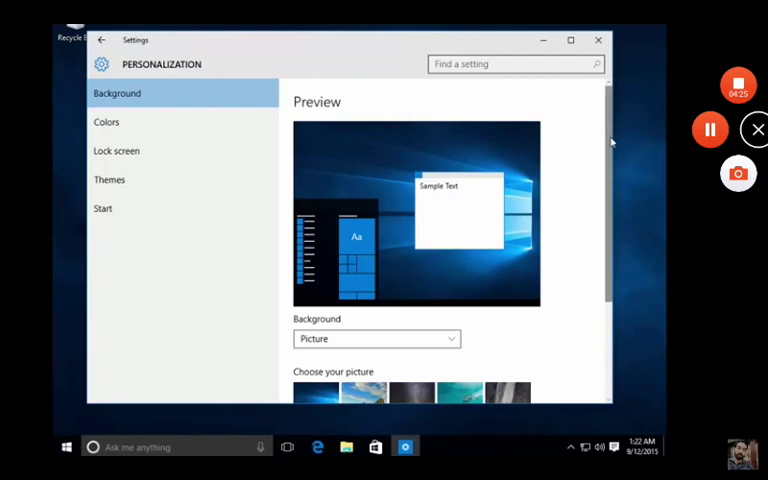
# Reach Desktop icon settings via the Themes page of Windows 10 Personalization
pyautogui.click(109, 179)
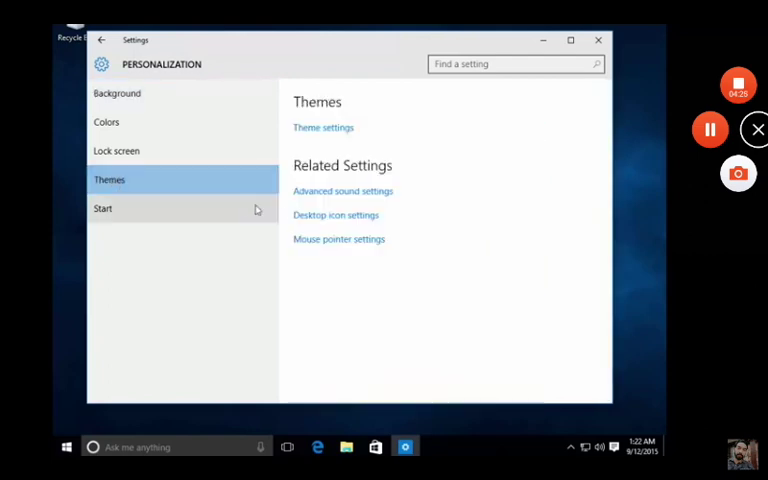
pyautogui.click(325, 216)
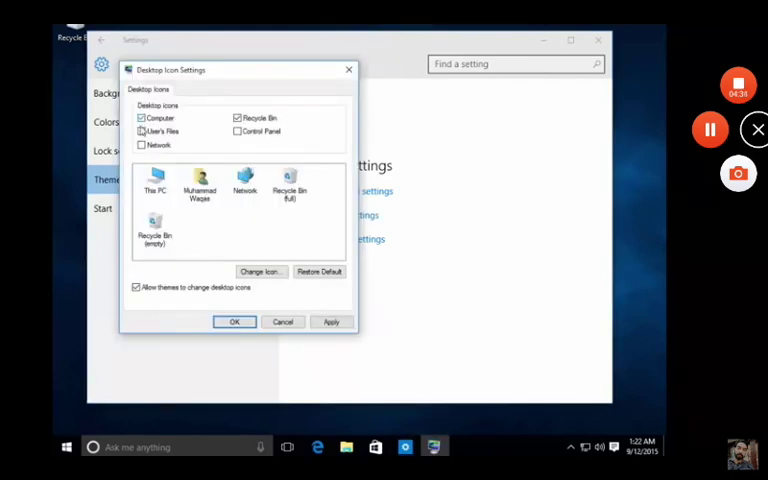
# Enable User's Files, Control Panel and Network desktop icons, then apply and confirm
pyautogui.click(141, 131)
pyautogui.click(237, 131)
pyautogui.click(141, 145)
pyautogui.click(331, 322)
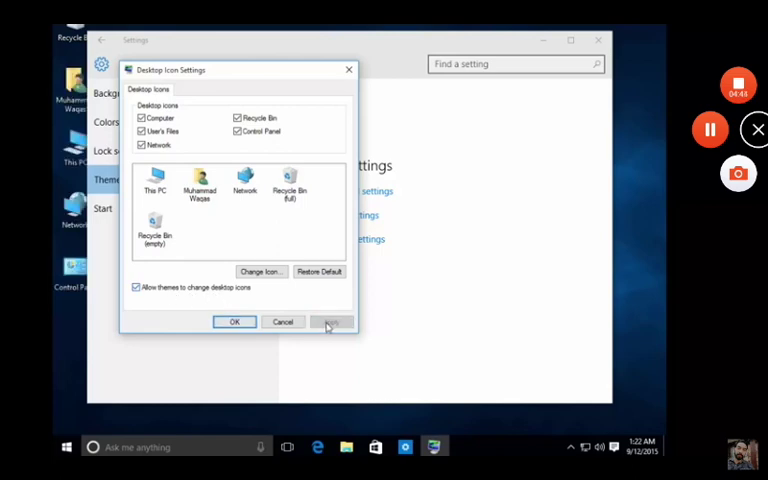
pyautogui.click(234, 322)
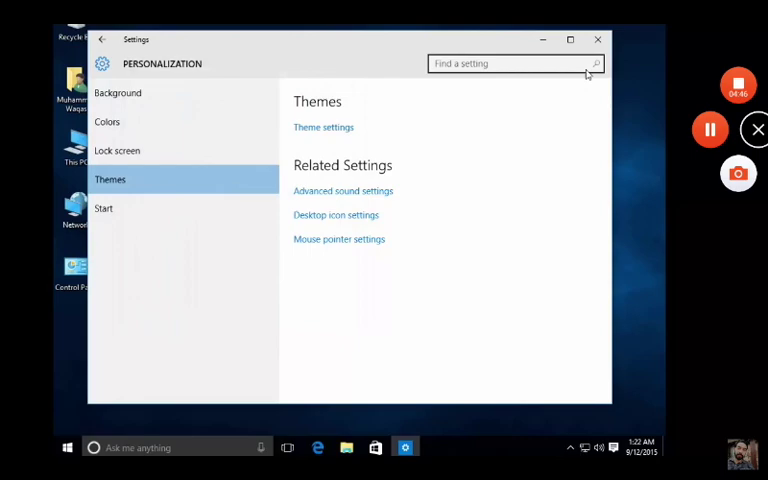